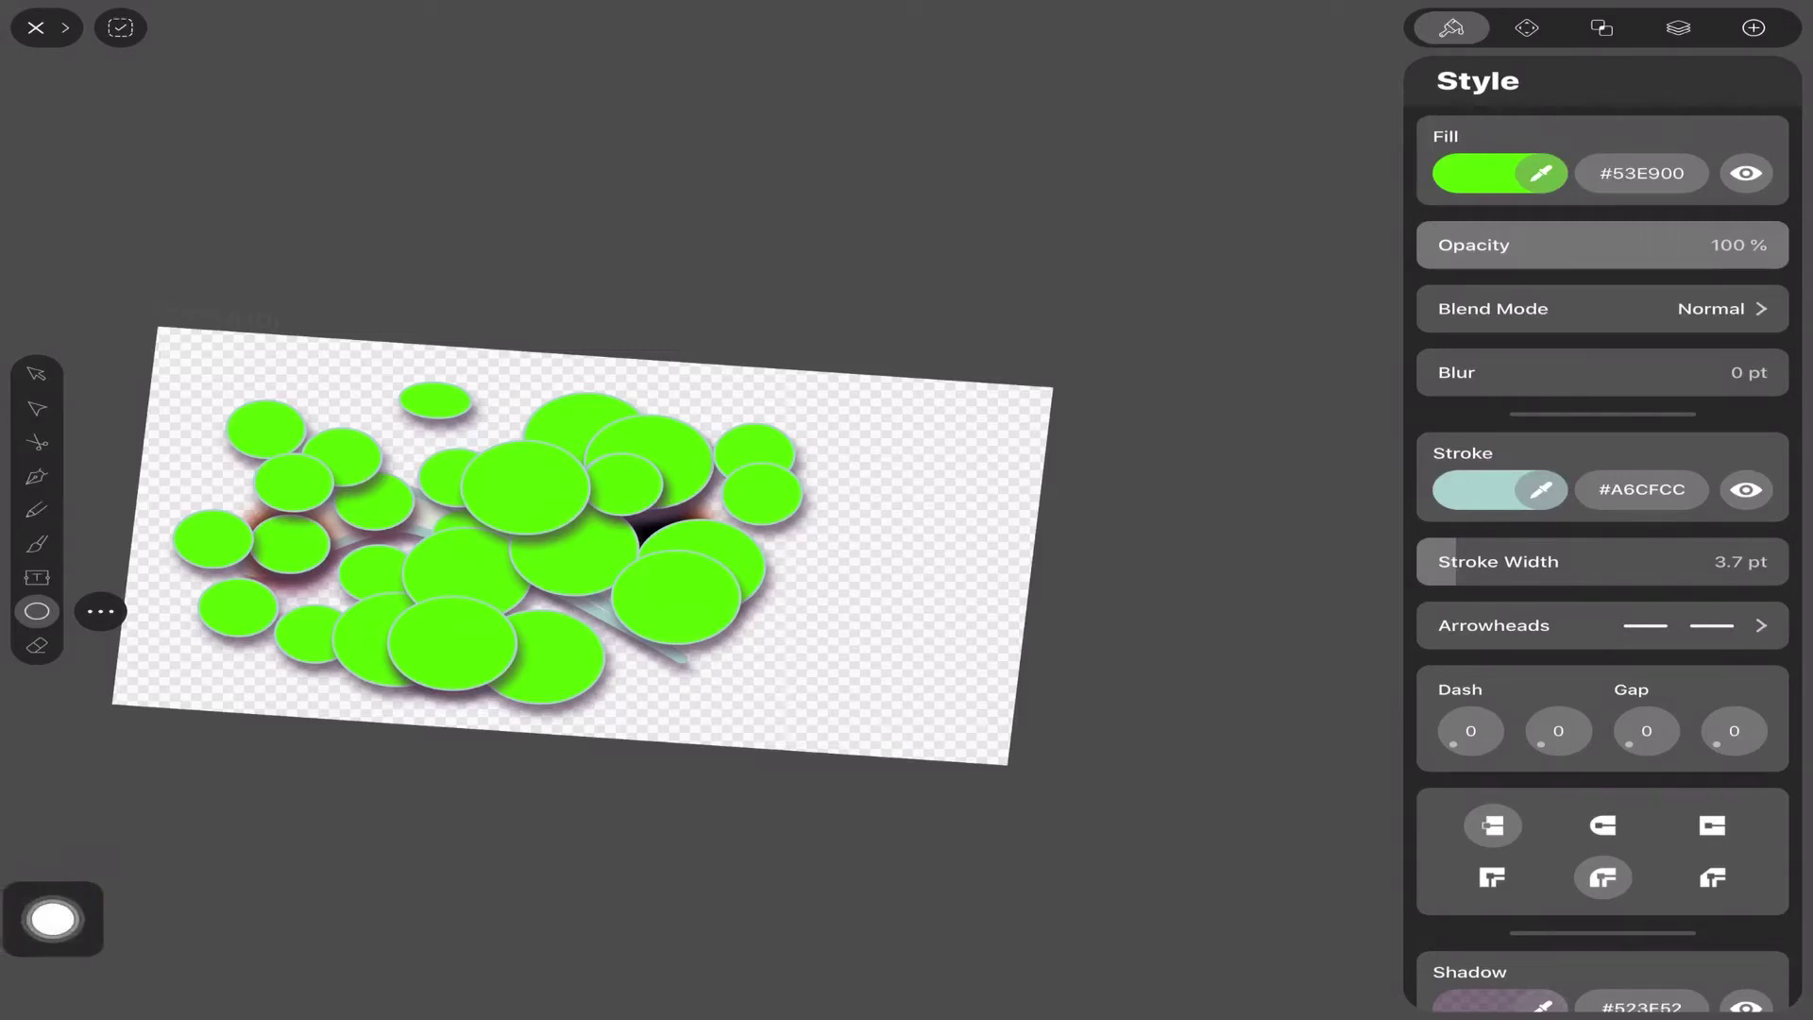
Return to the Ellipse tool, draw a trial circle right of the cluster, then delete it
click(100, 611)
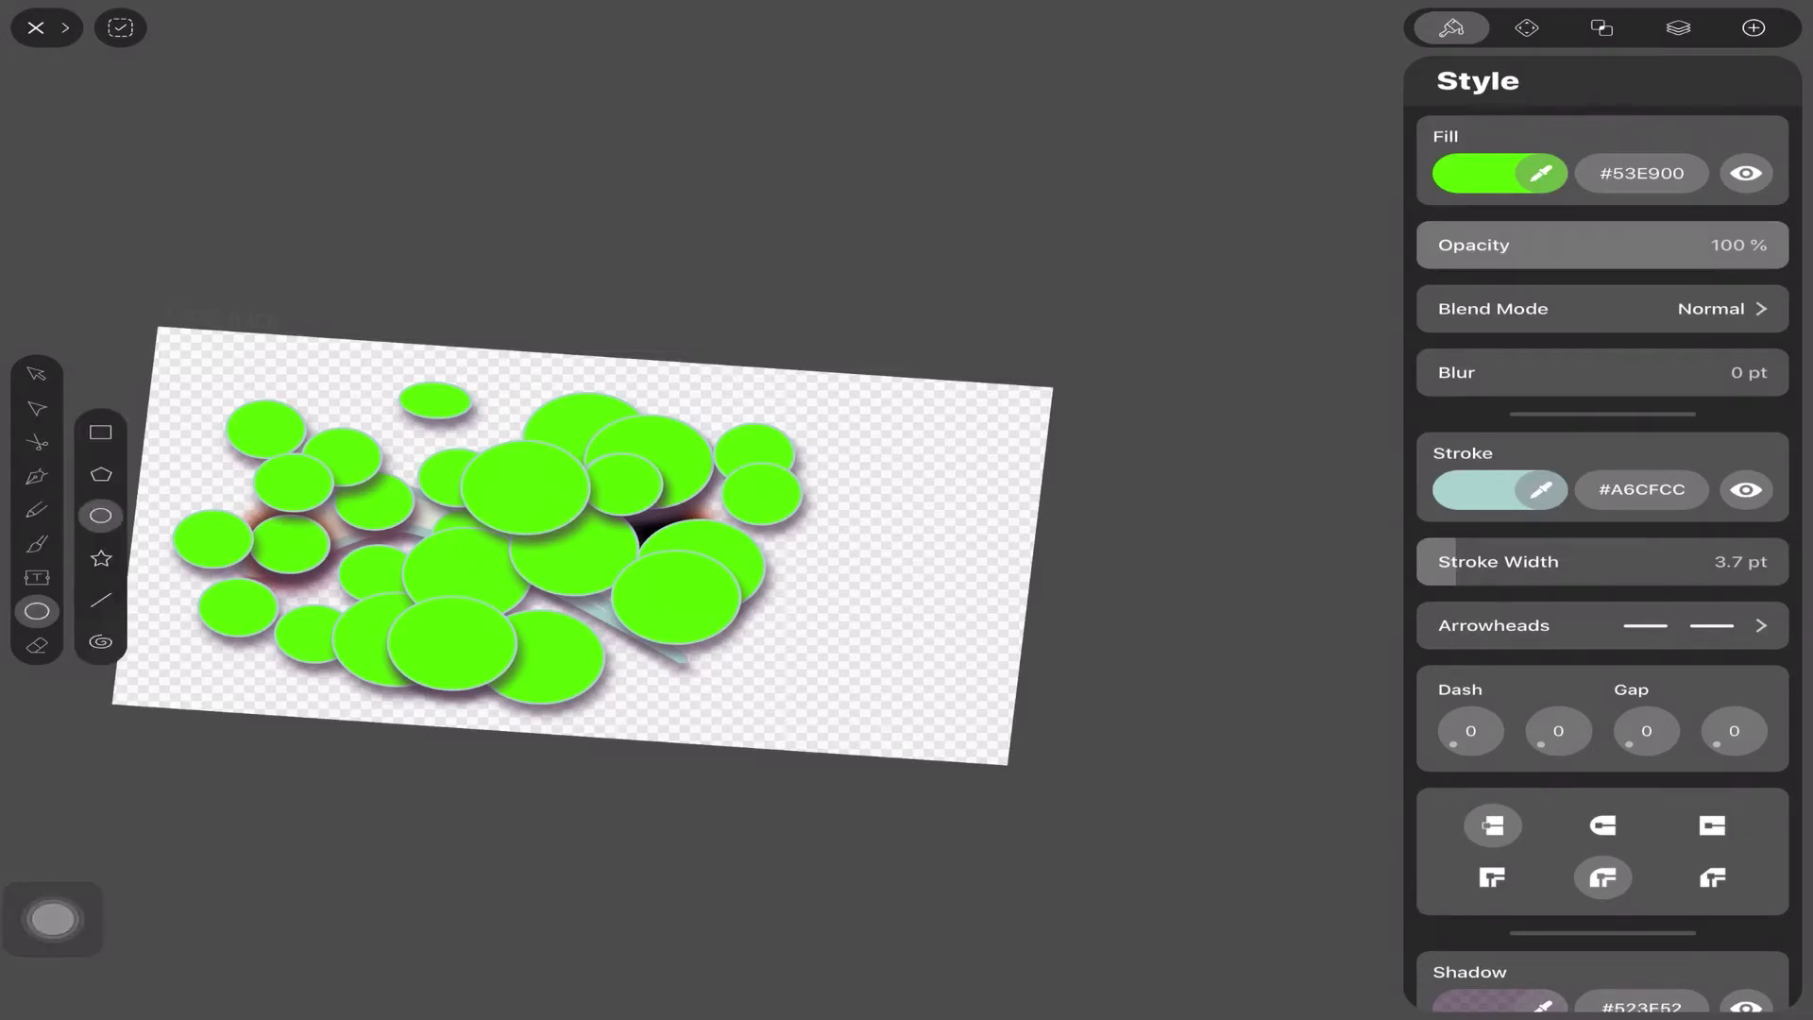
click(99, 432)
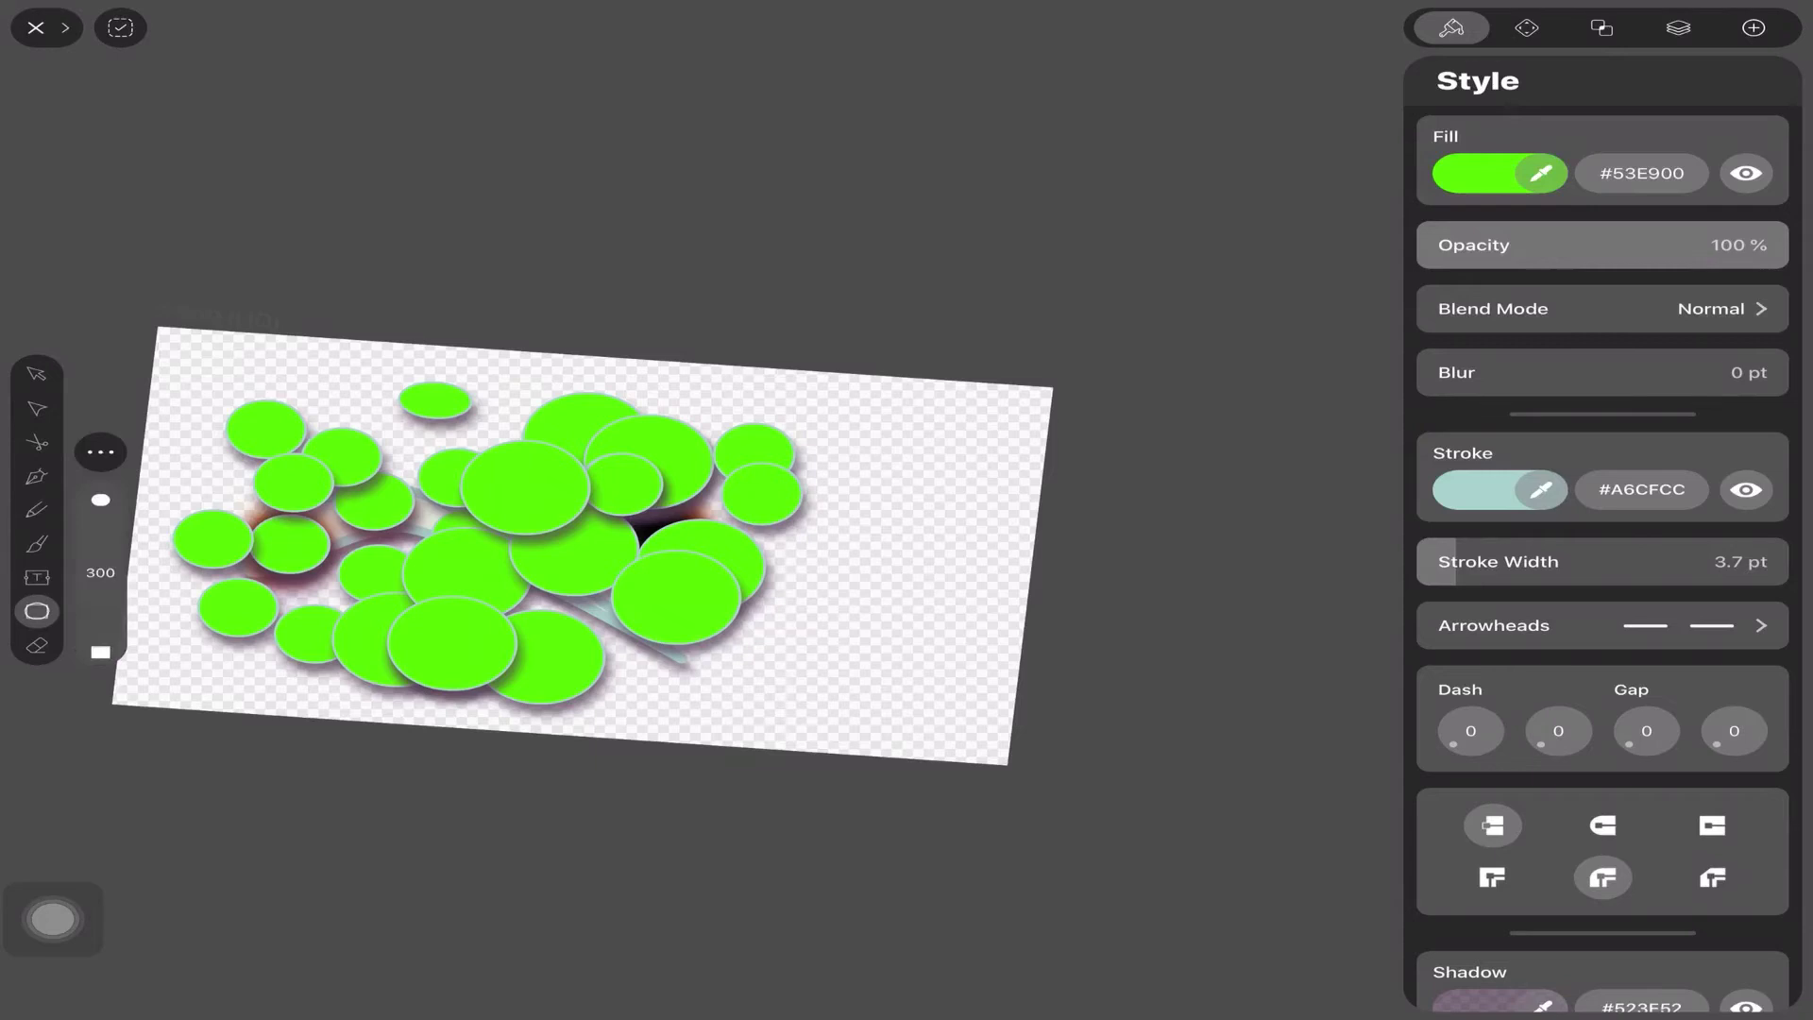
click(99, 450)
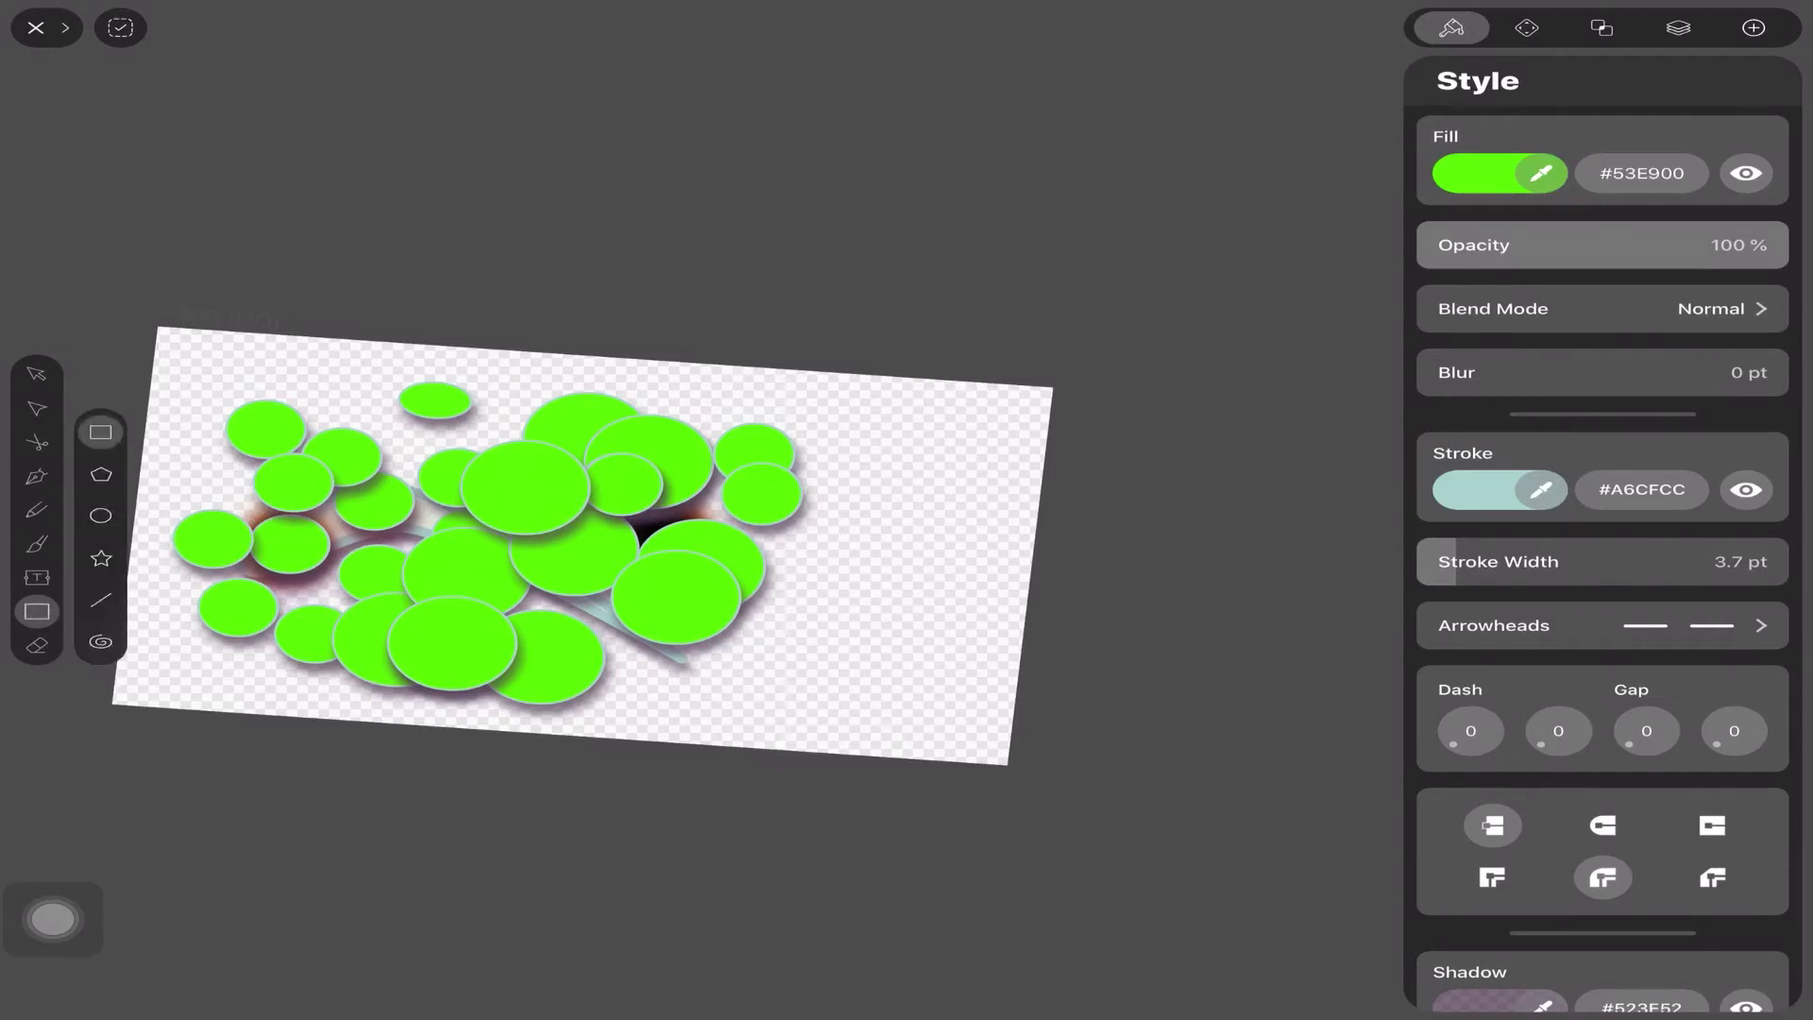
click(99, 515)
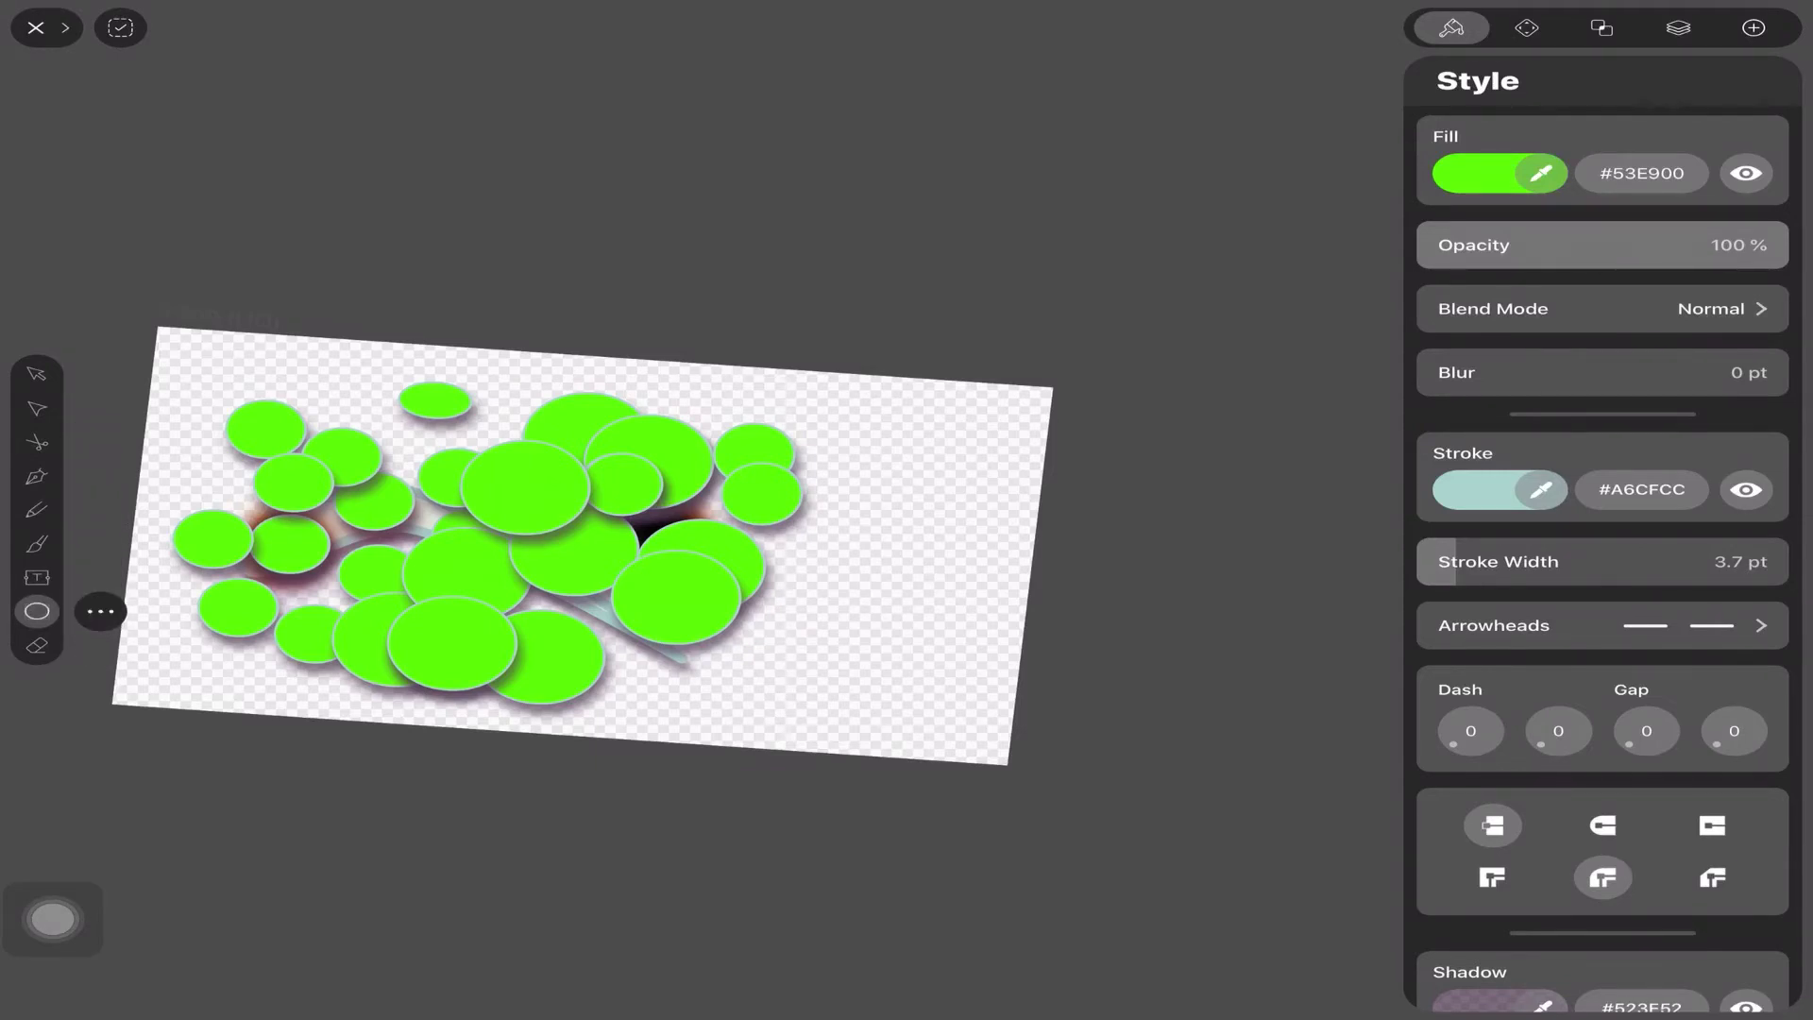
mouse_move(850, 536)
mouse_down()
mouse_move(992, 624)
mouse_move(991, 645)
mouse_up()
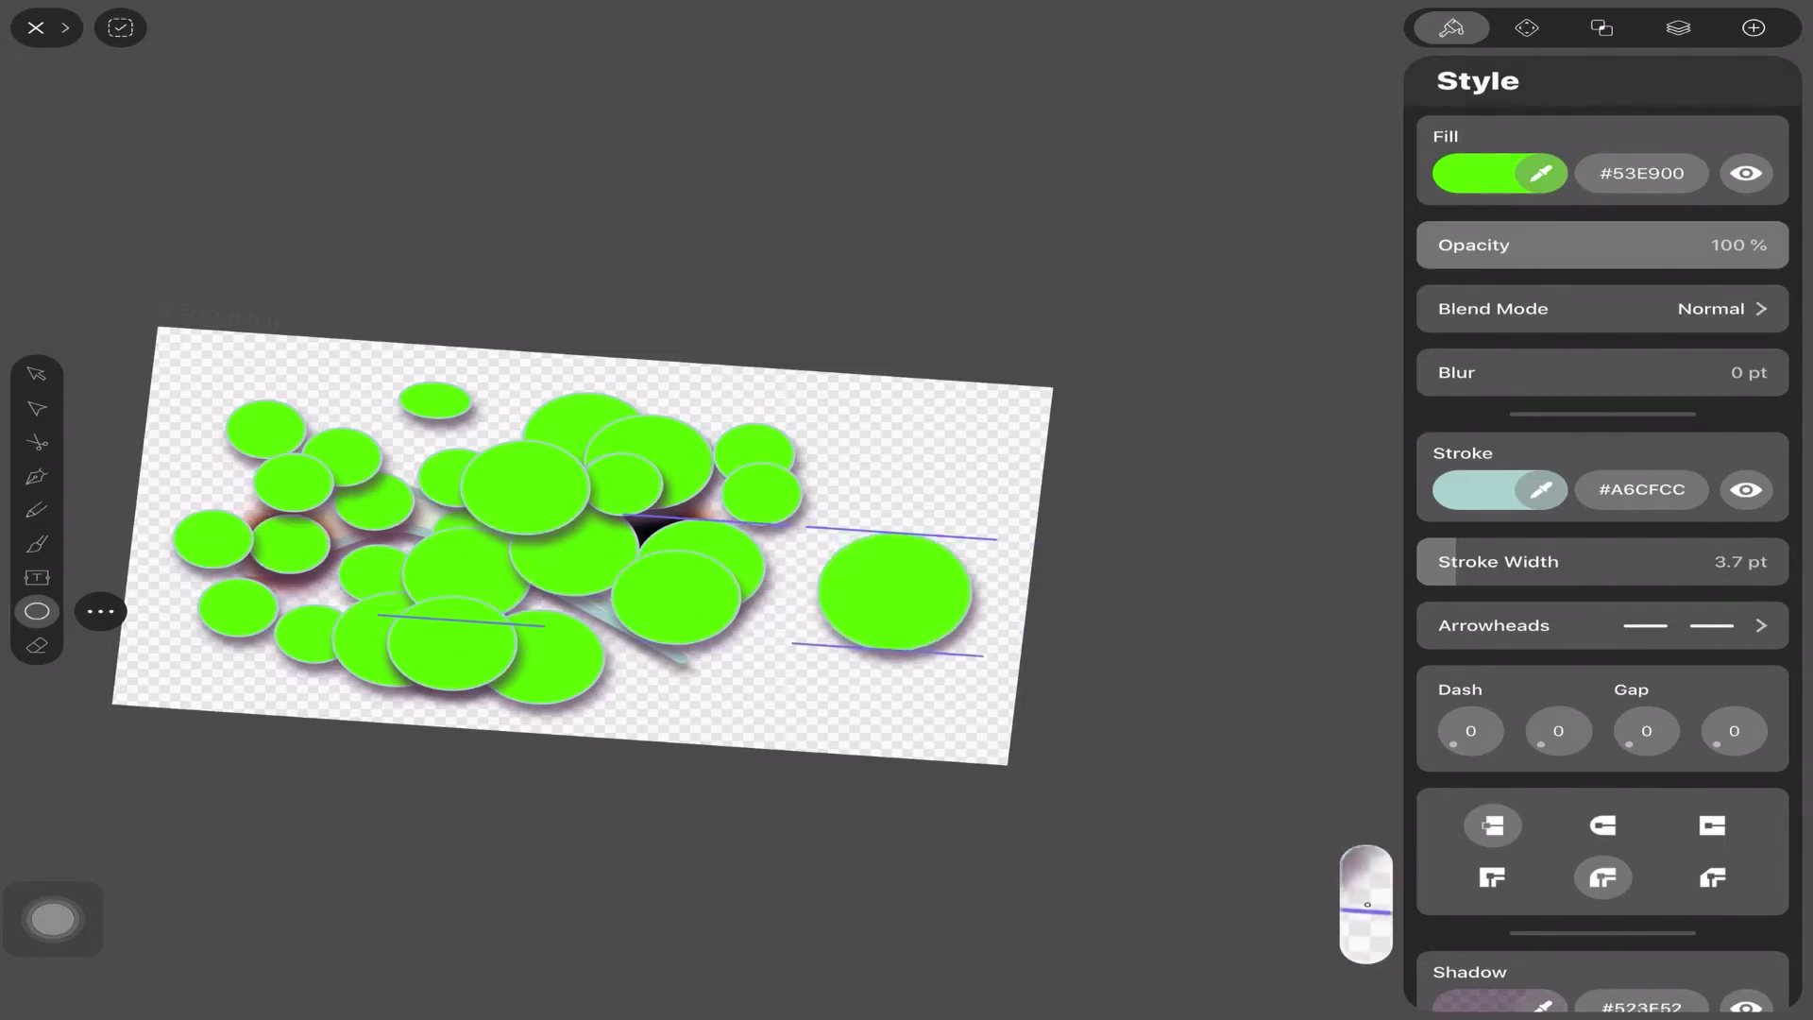
drag(992, 645, 974, 649)
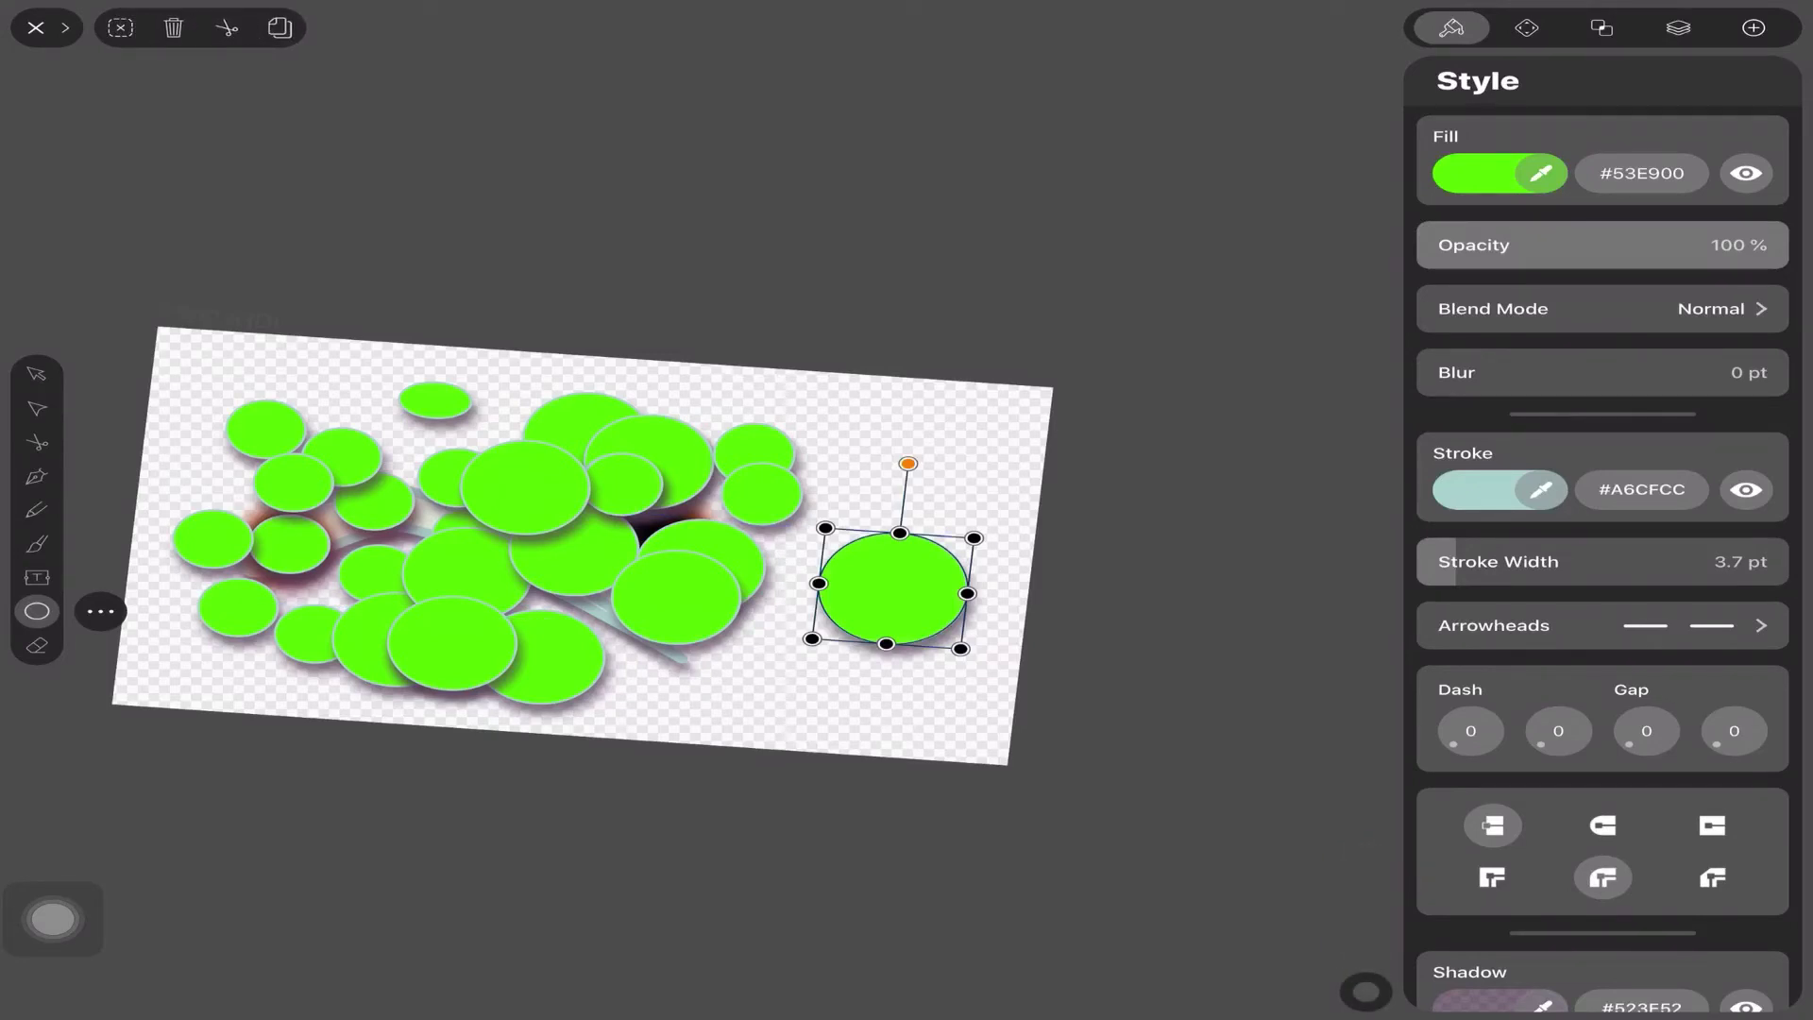
click(173, 28)
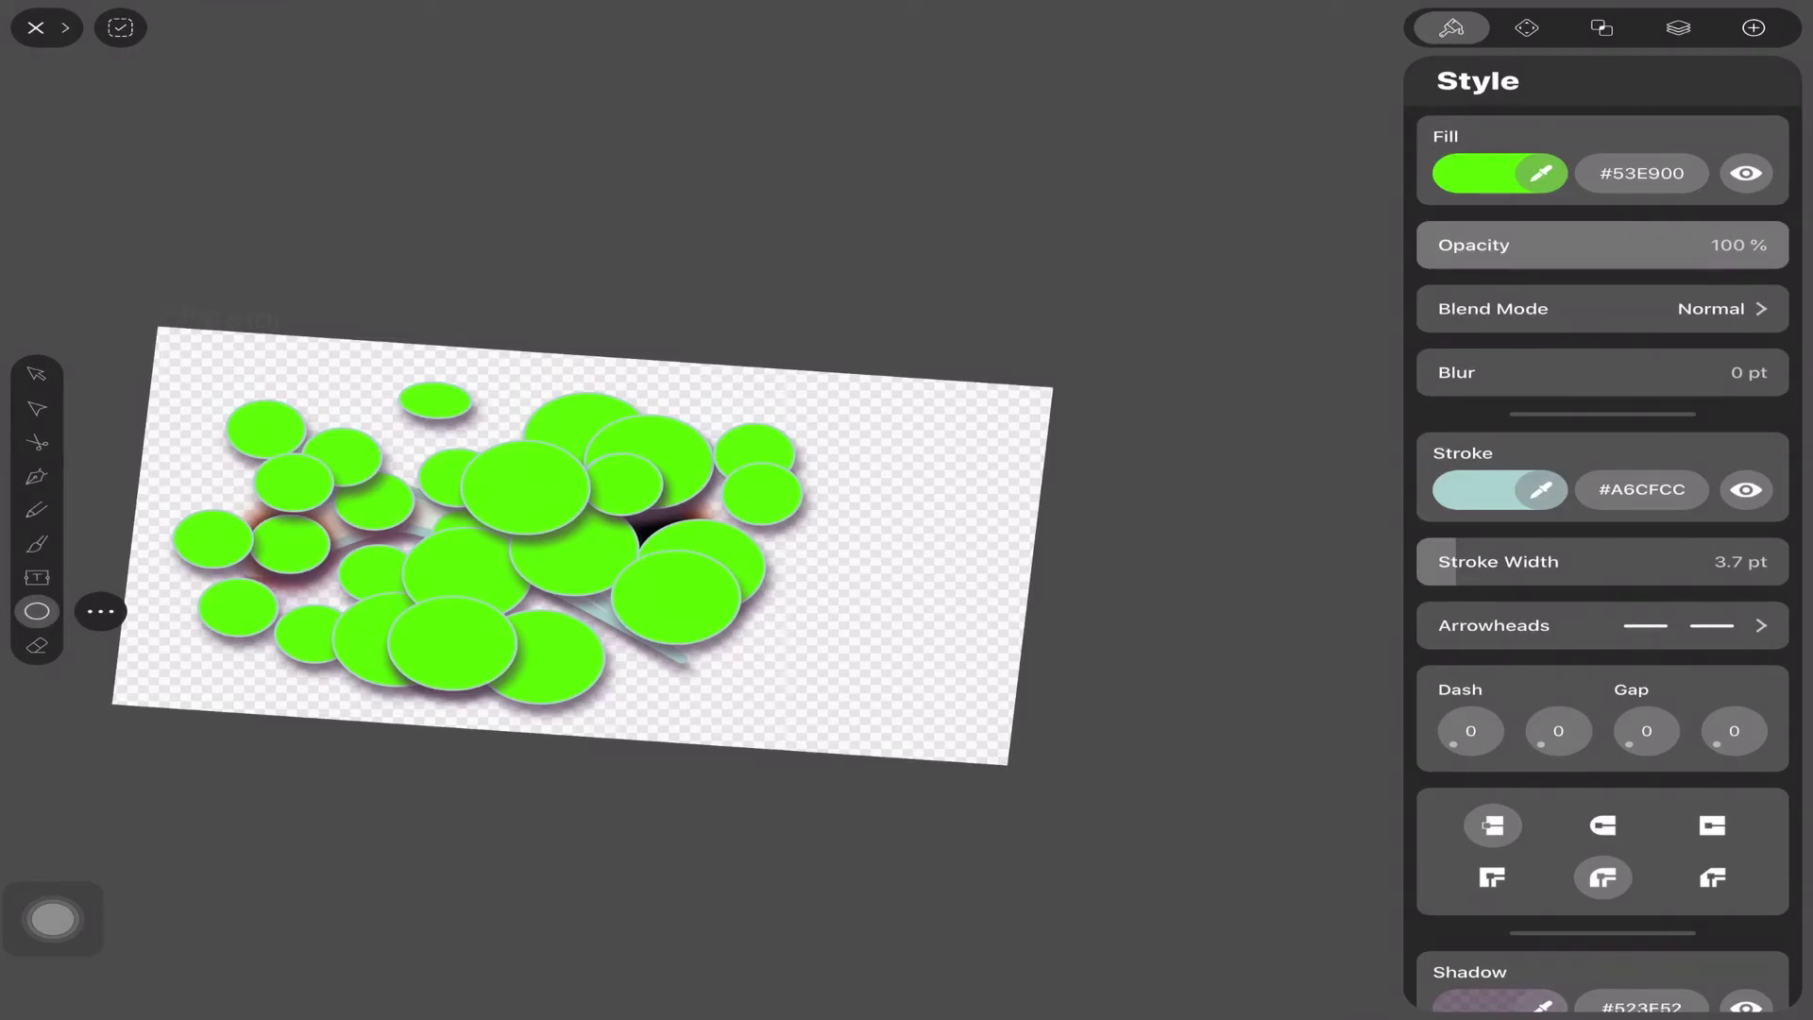
Draw a new ellipse right of the cluster, enlarging it along the snap guides into a round circle
drag(872, 510, 905, 527)
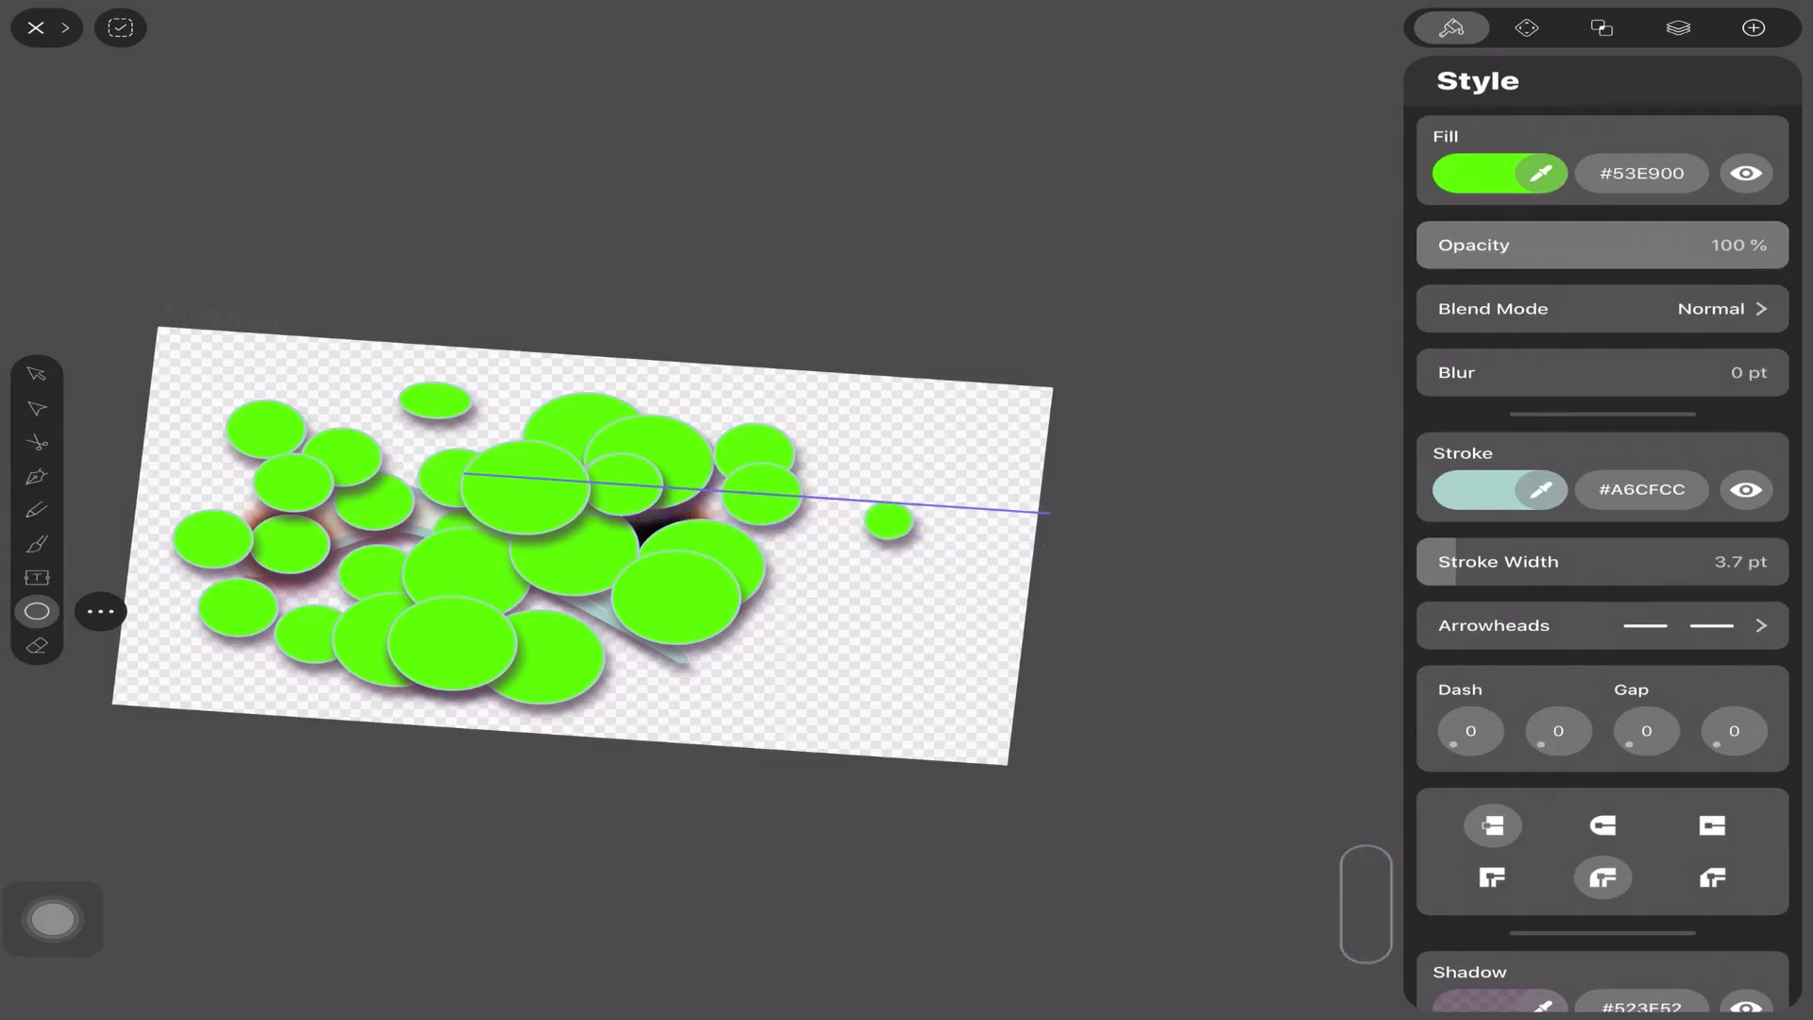
drag(872, 508, 950, 567)
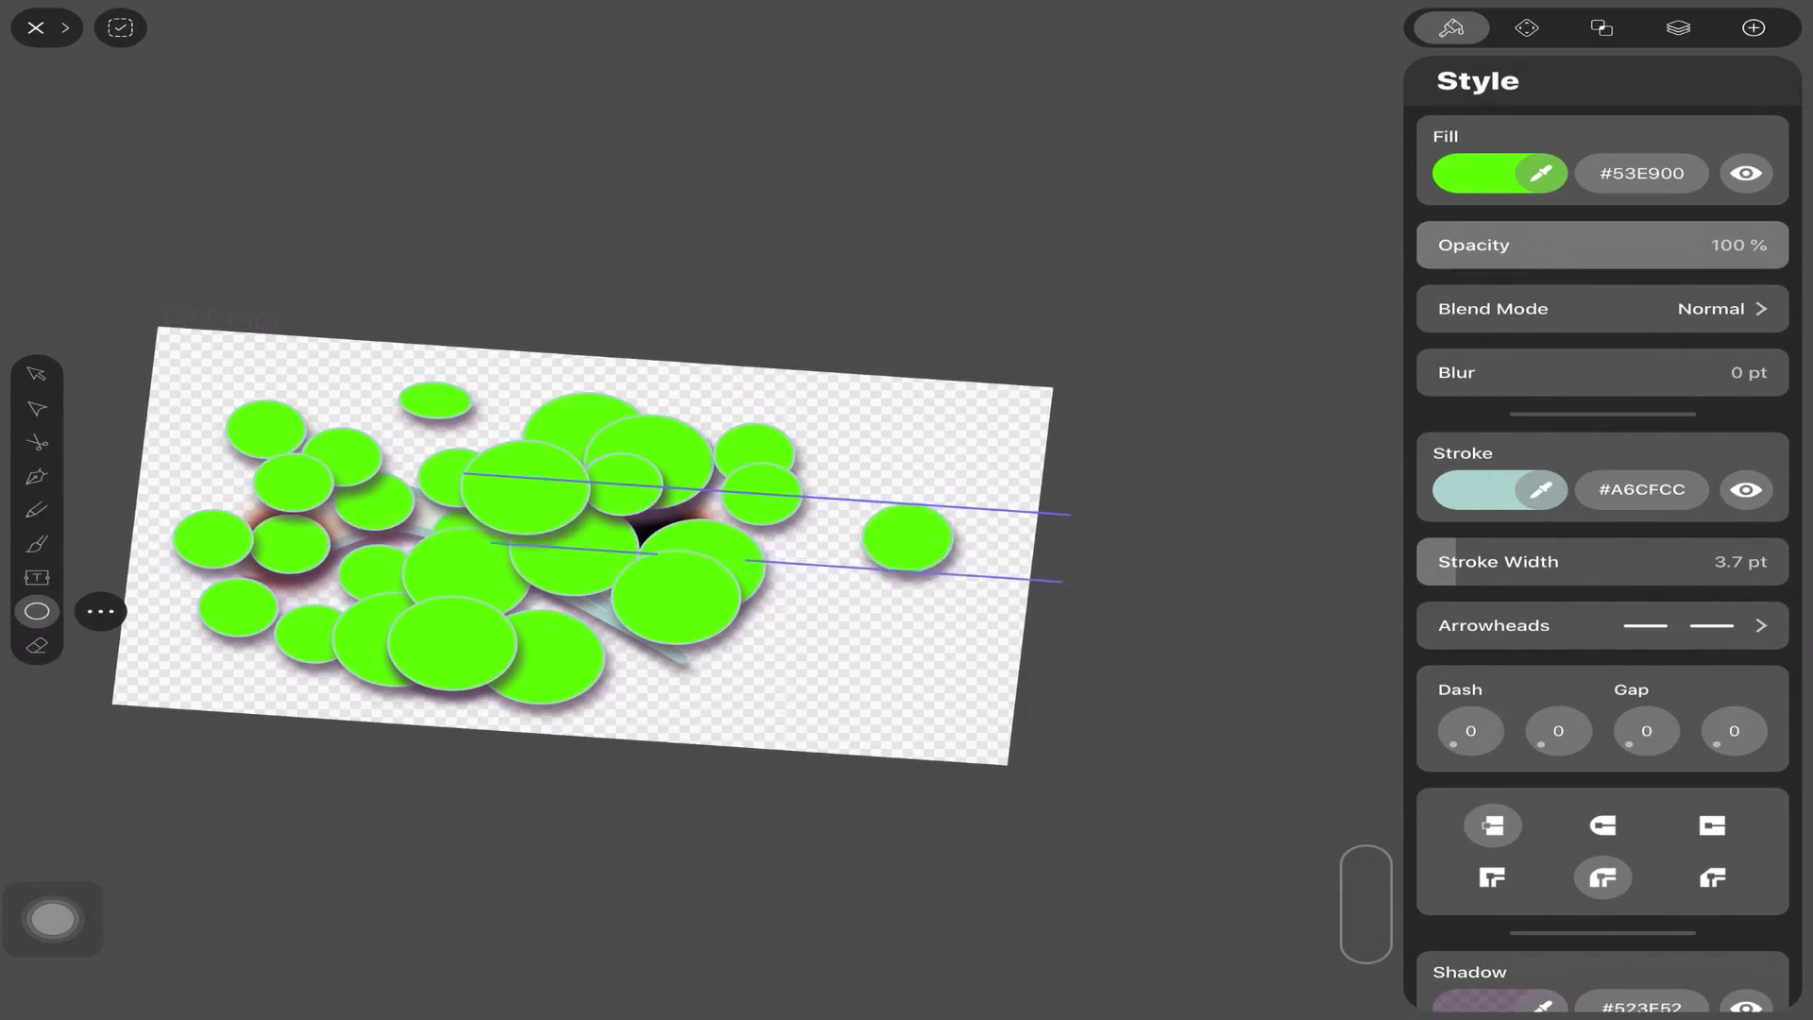
mouse_move(949, 567)
mouse_down()
mouse_move(928, 584)
mouse_move(971, 566)
mouse_move(992, 609)
mouse_up()
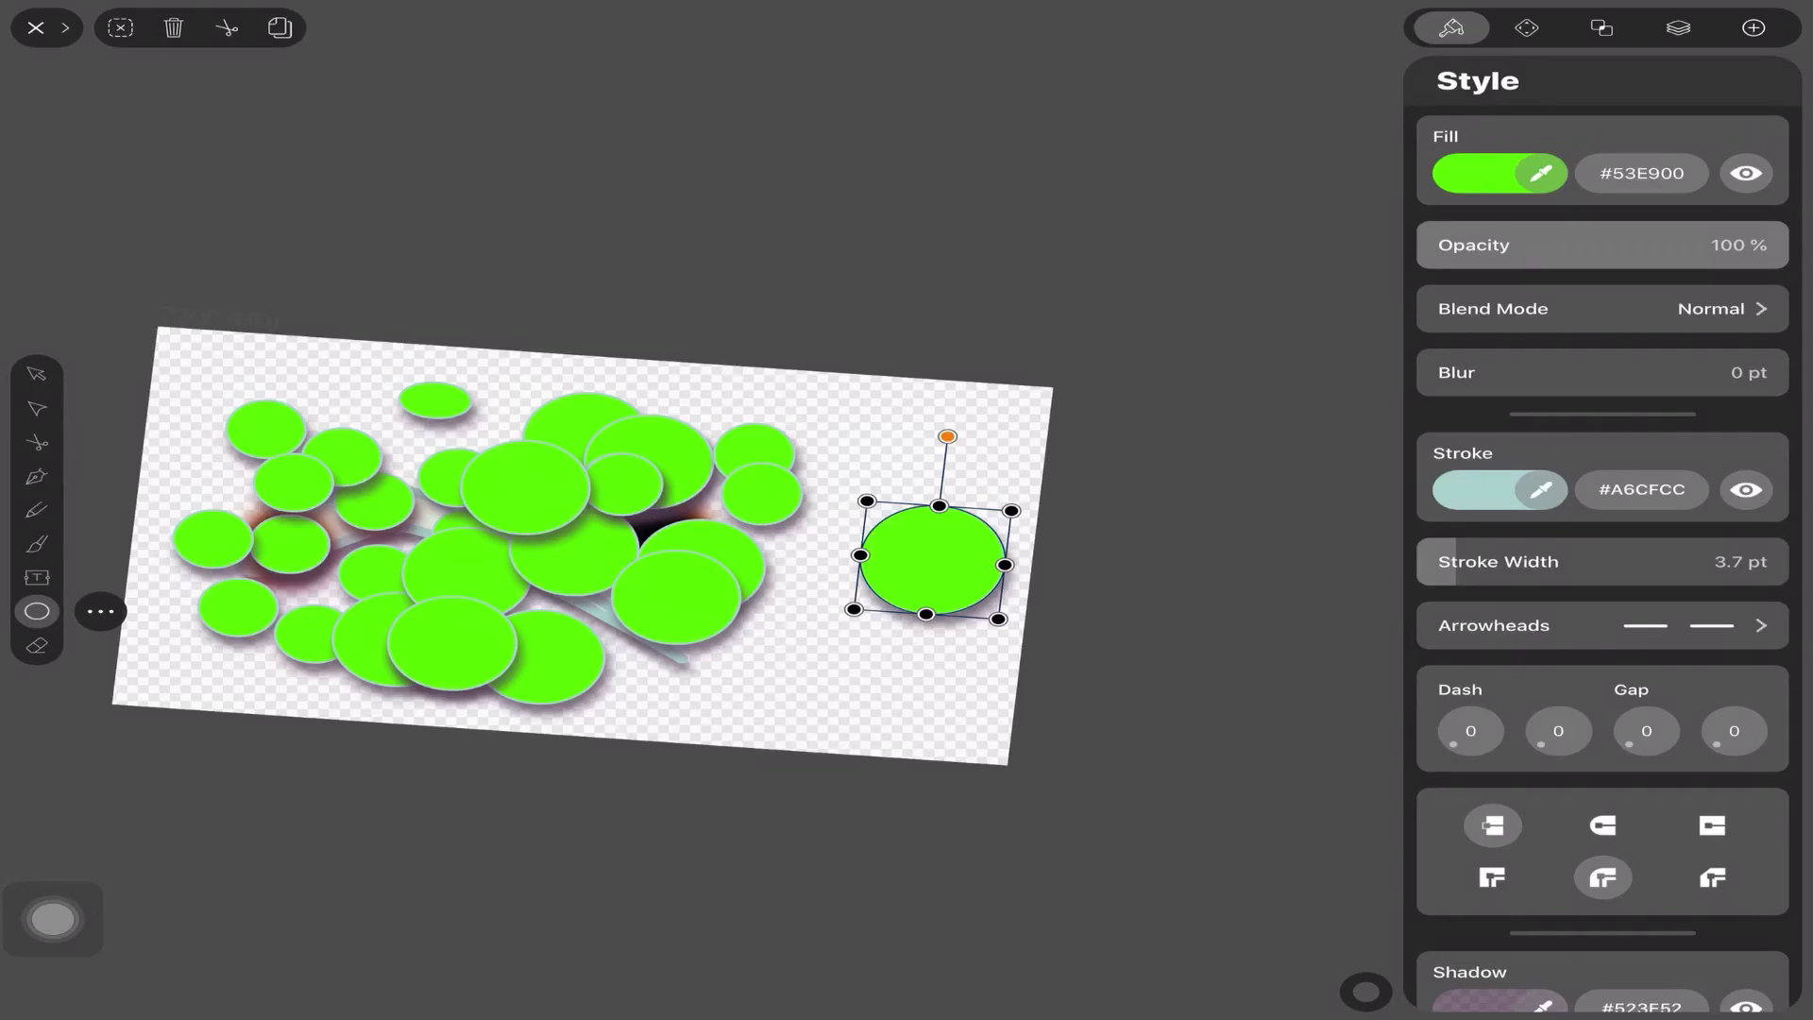
scroll(637, 540, up, 2)
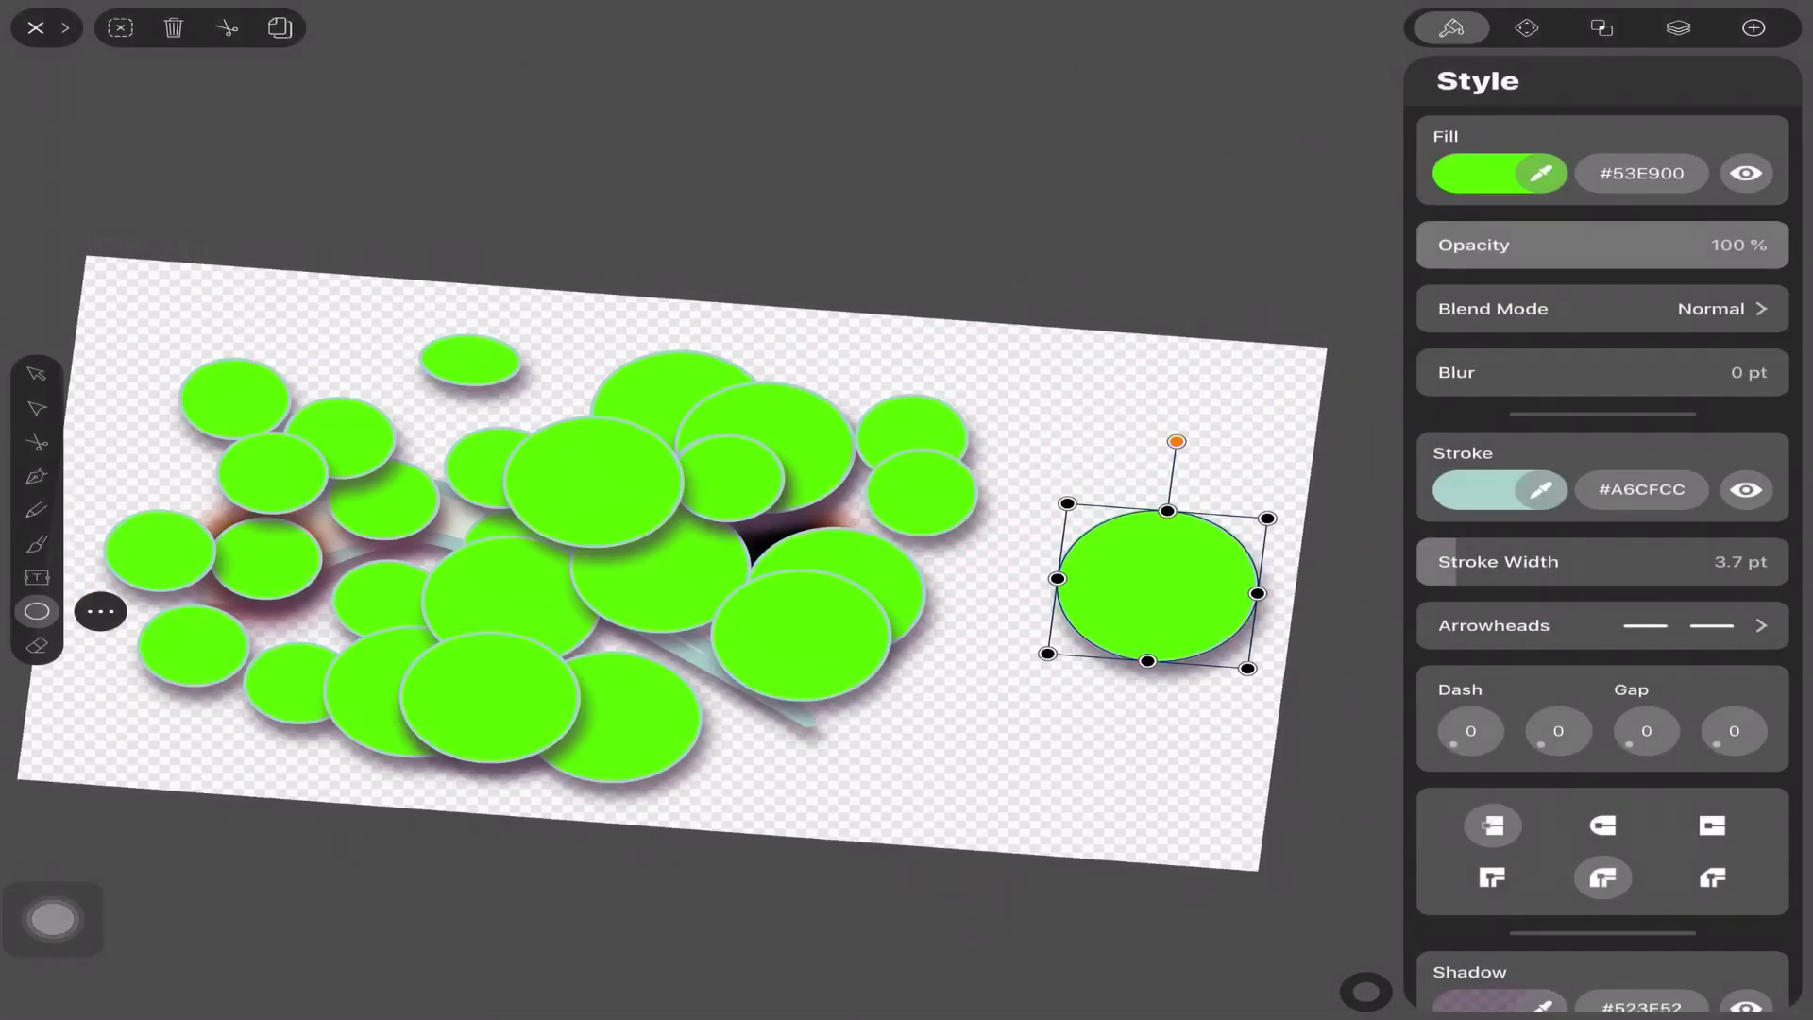